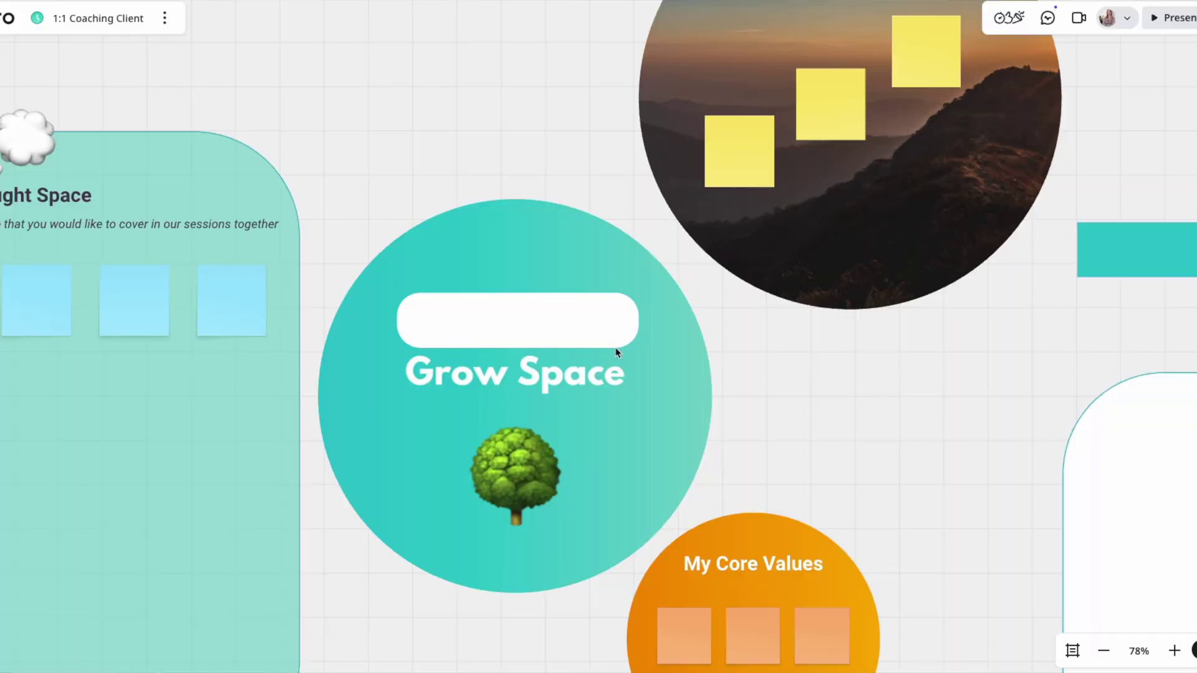
Zoom out of the coaching board, pan right to the Homework area, then zoom back in
scroll(625, 333, down, 5)
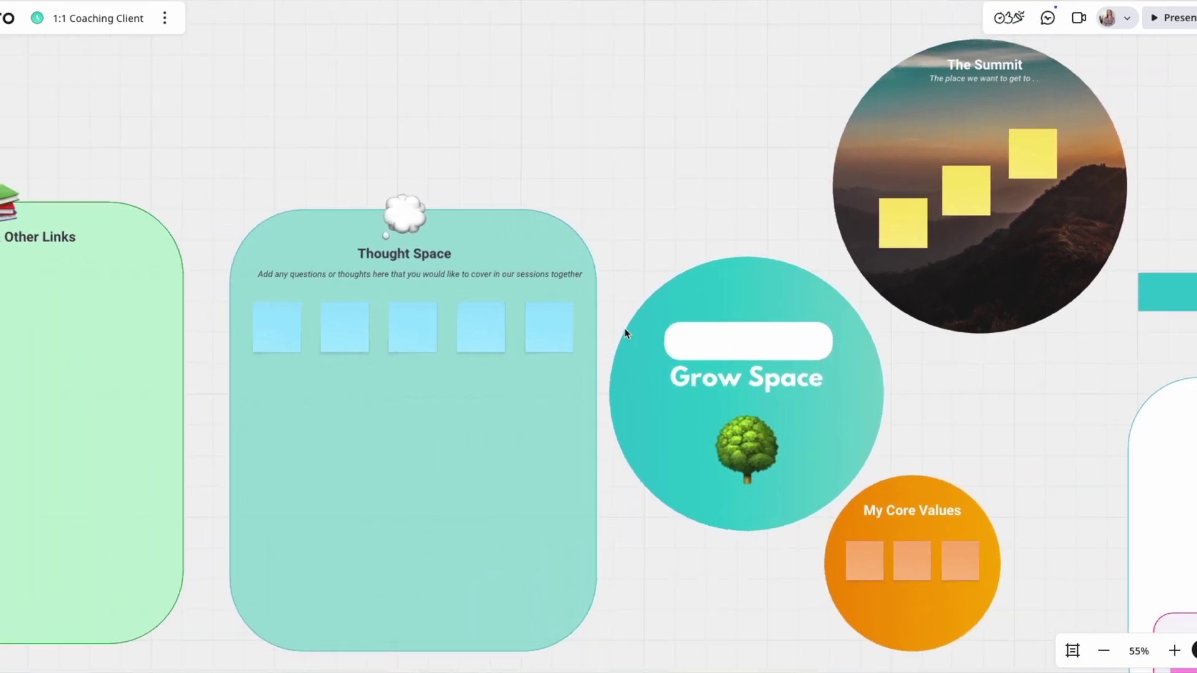
scroll(625, 333, down, 1)
drag(1028, 375, 771, 344)
scroll(770, 345, up, 5)
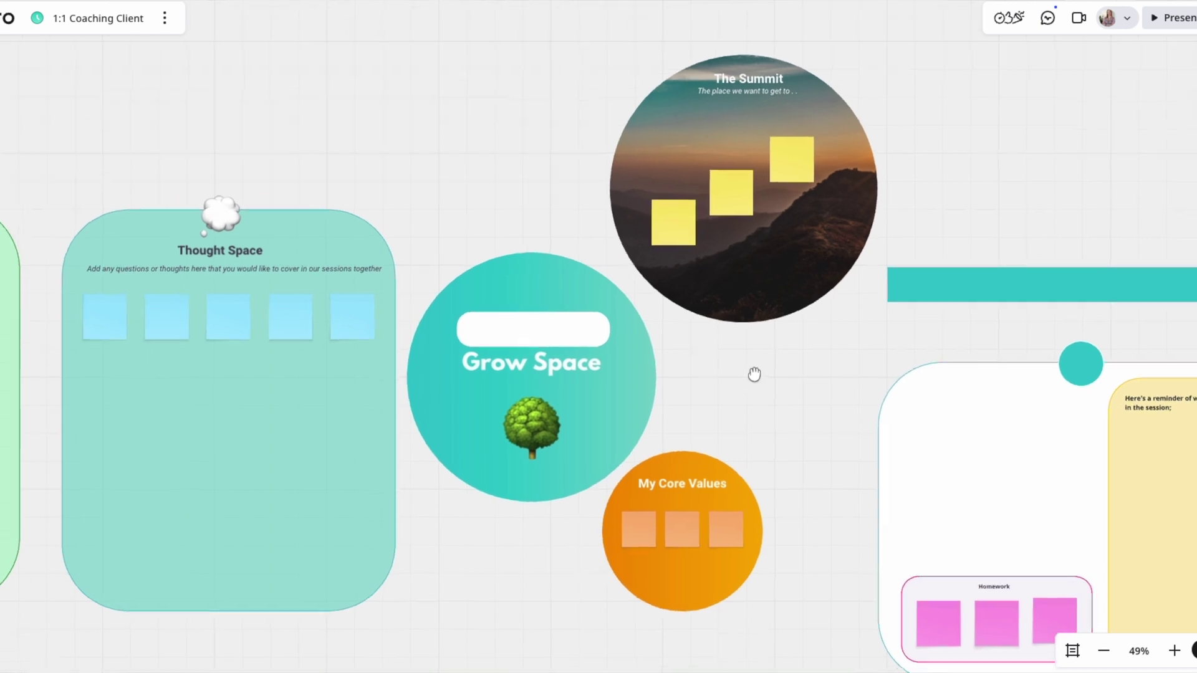
scroll(735, 357, up, 8)
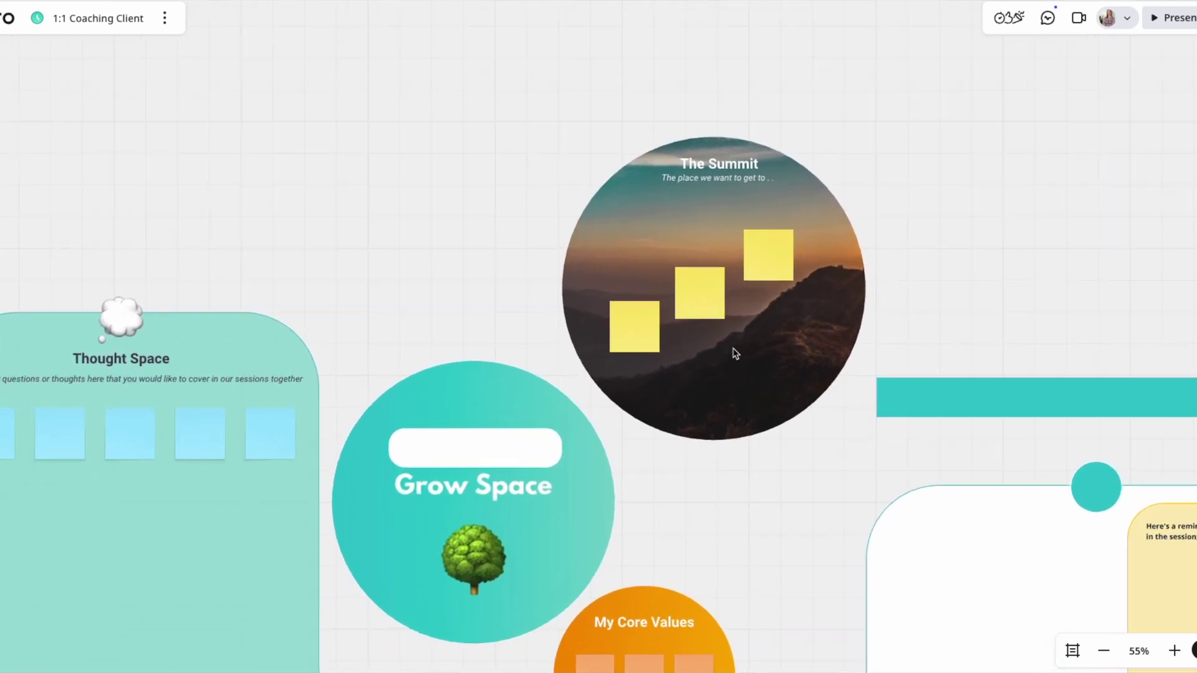
scroll(765, 313, up, 2)
Pan over The Summit, Grow Space and the session and homework panel, then back toward Thought Space
drag(766, 313, 726, 377)
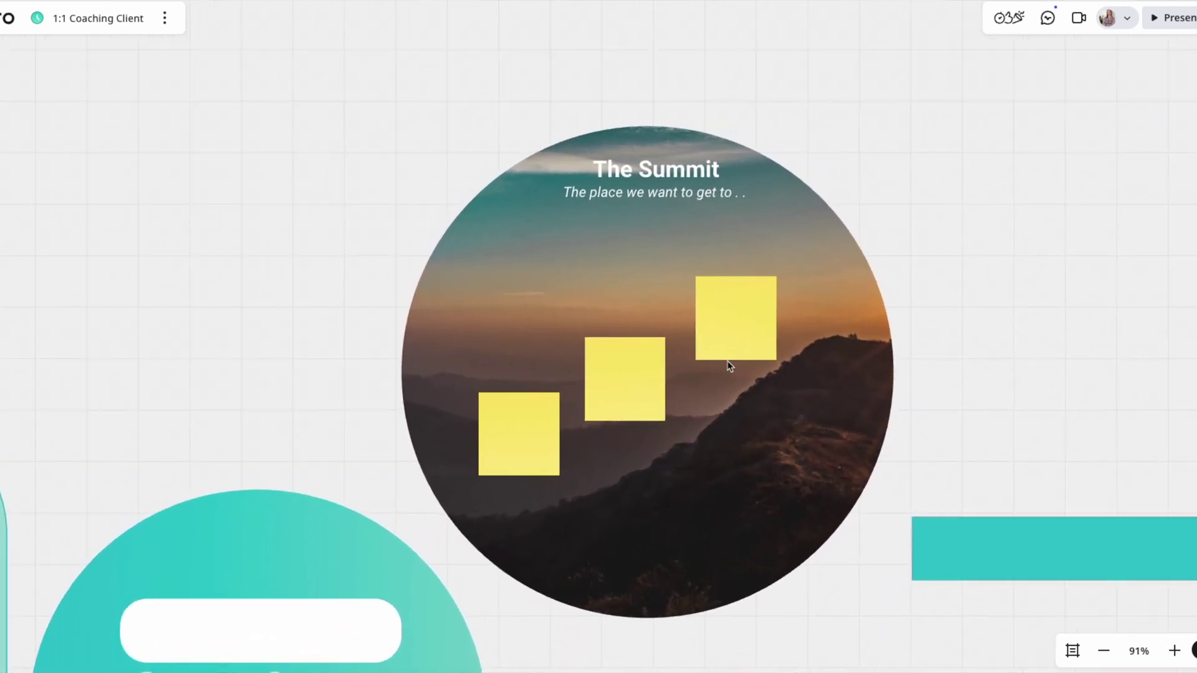
scroll(713, 288, up, 5)
scroll(717, 294, down, 8)
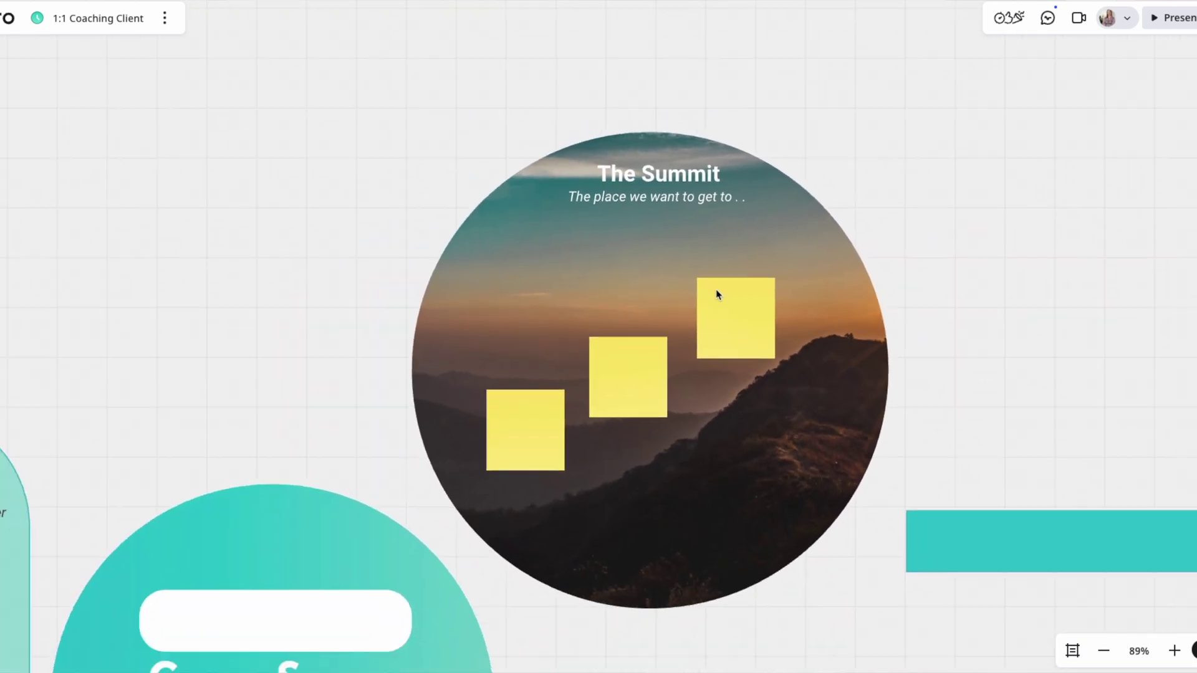
drag(726, 364, 721, 274)
drag(719, 433, 420, 256)
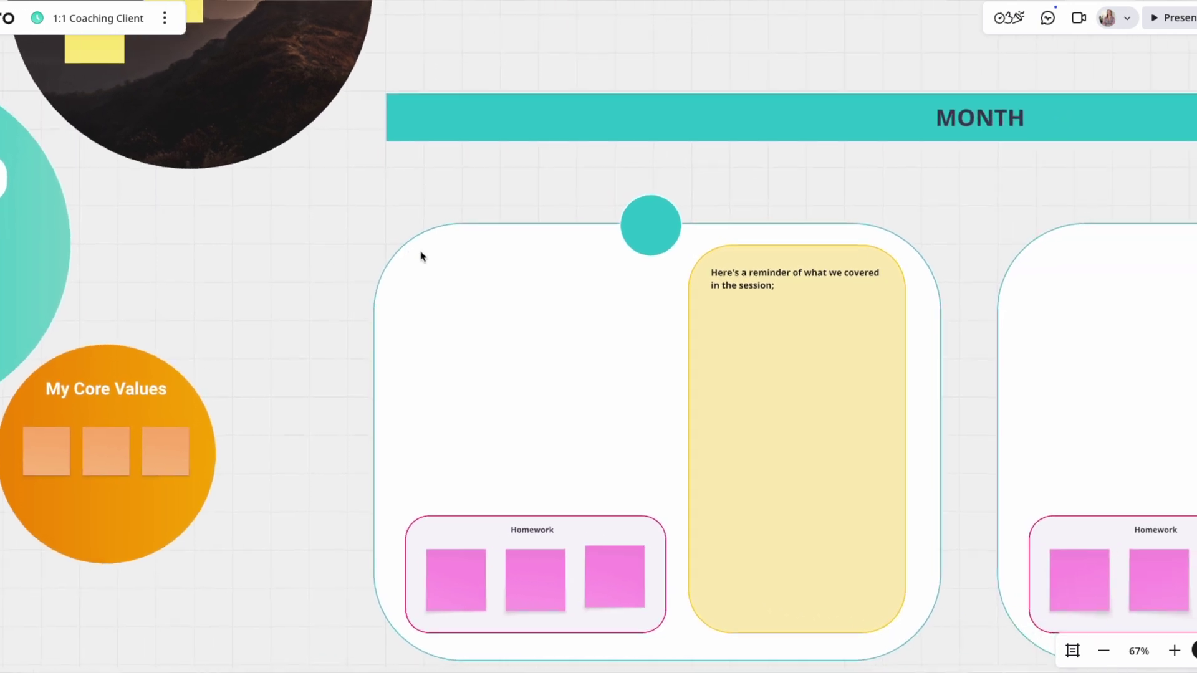
drag(780, 251, 964, 401)
scroll(626, 240, down, 5)
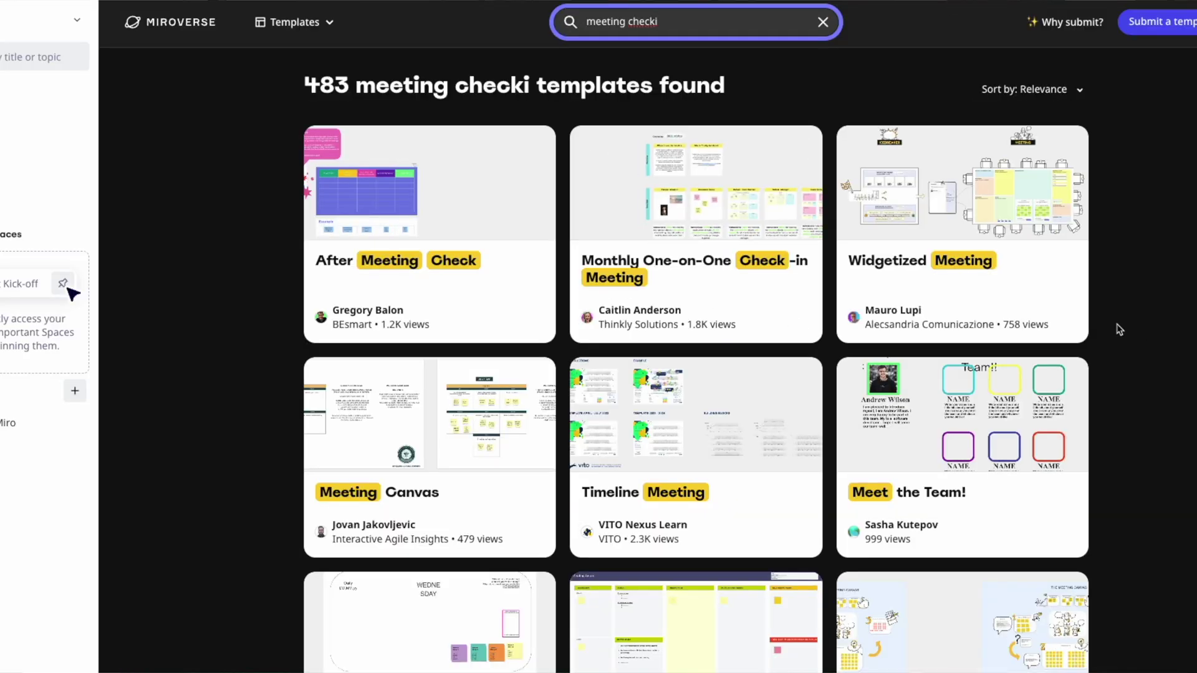
Scroll the "meeting checki" template results and open the Bluey Check-in / Check-out template
scroll(1119, 329, down, 5)
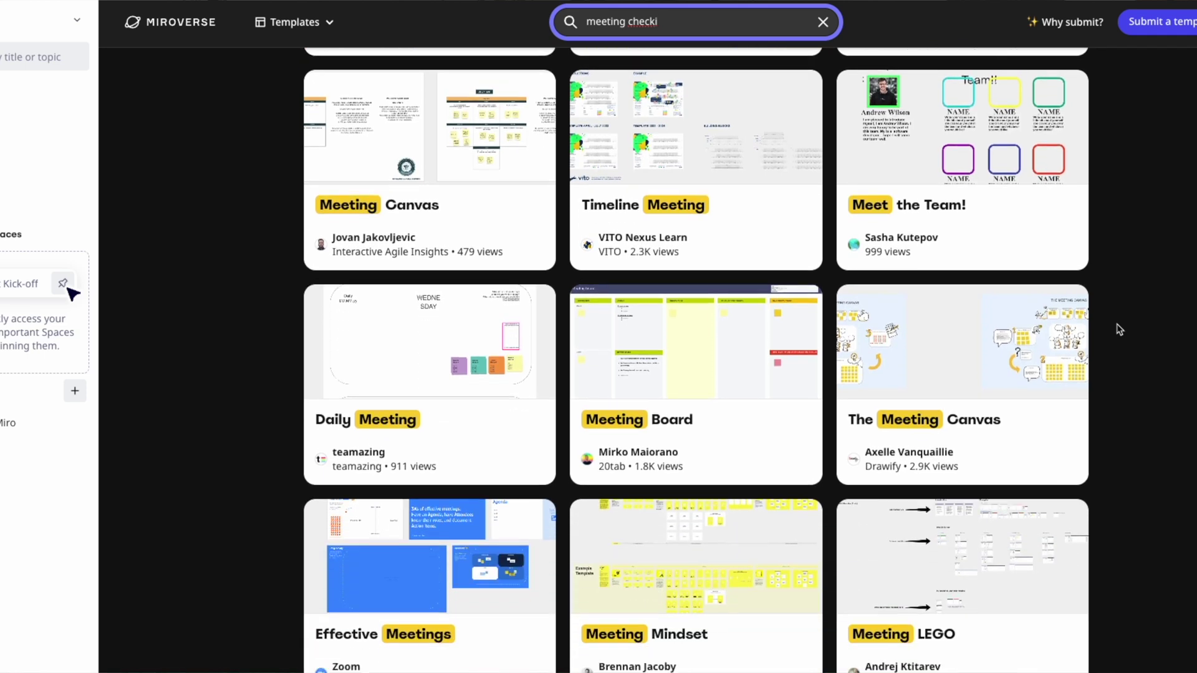
scroll(1120, 329, down, 7)
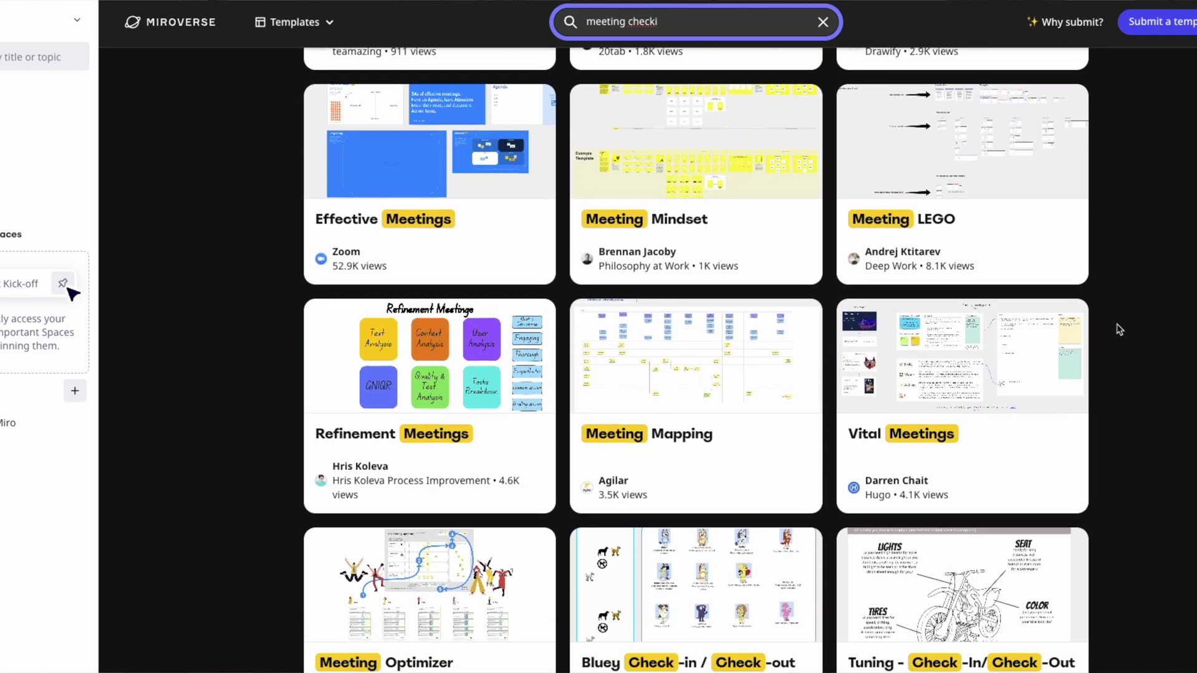
scroll(1119, 329, down, 4)
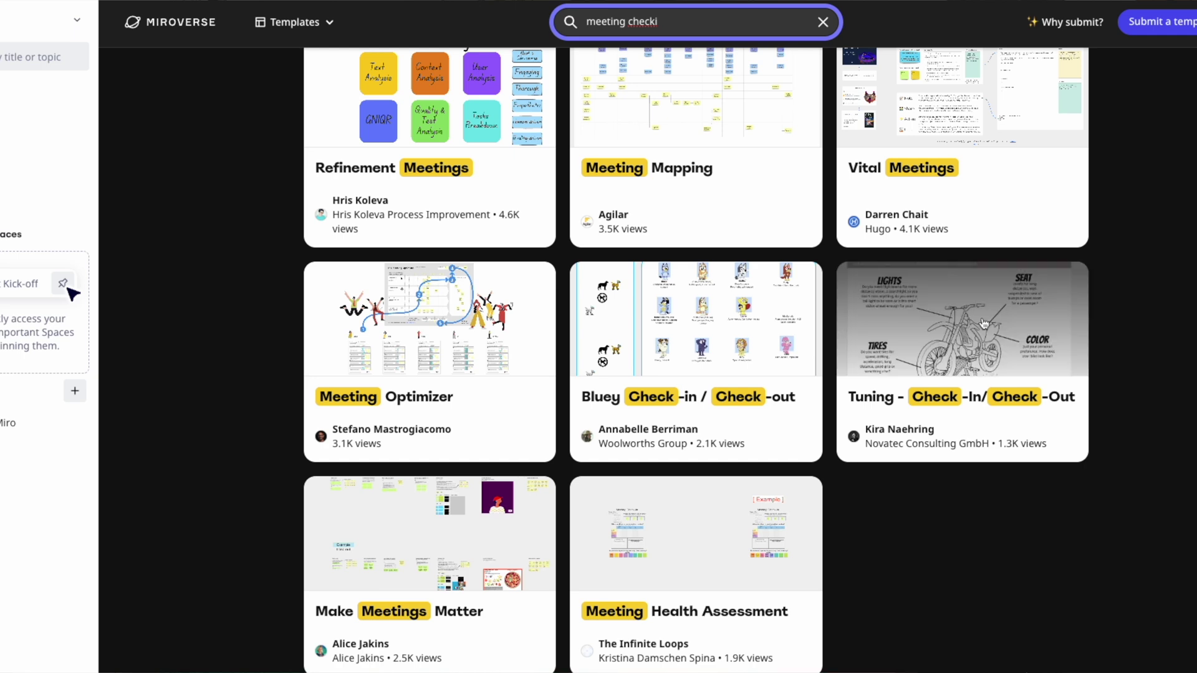
click(742, 328)
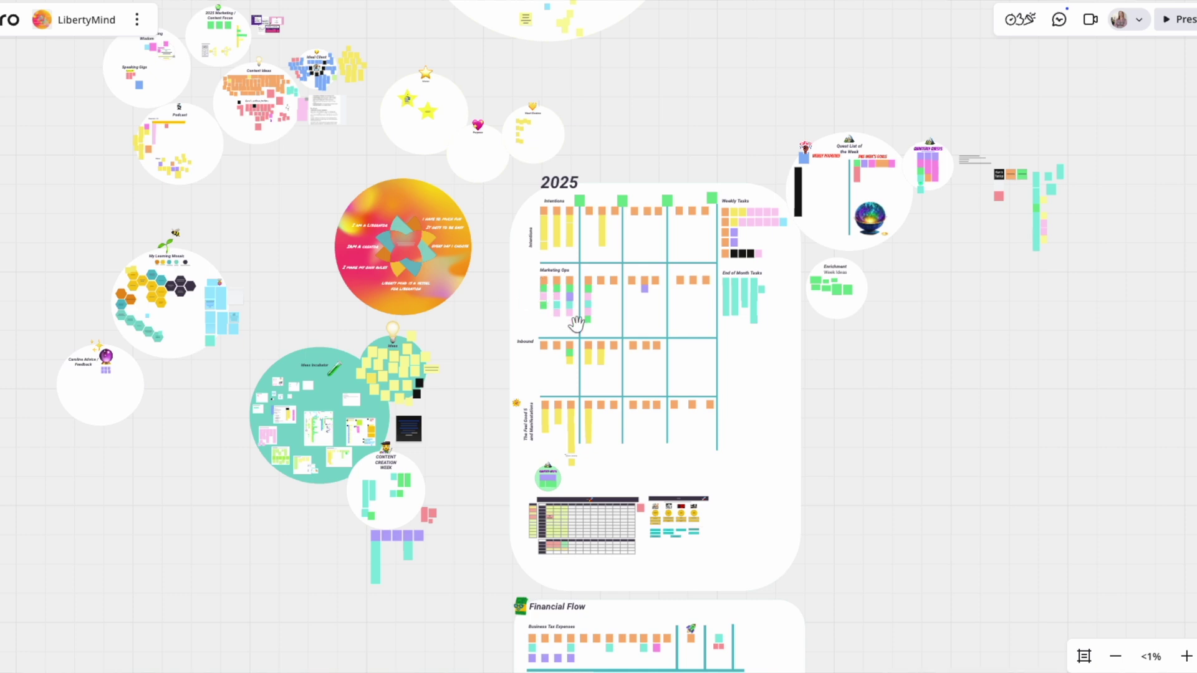
Zoom in and back out over the LibertyMind 2025 planning grid and its sticky-note circles
scroll(839, 372, up, 10)
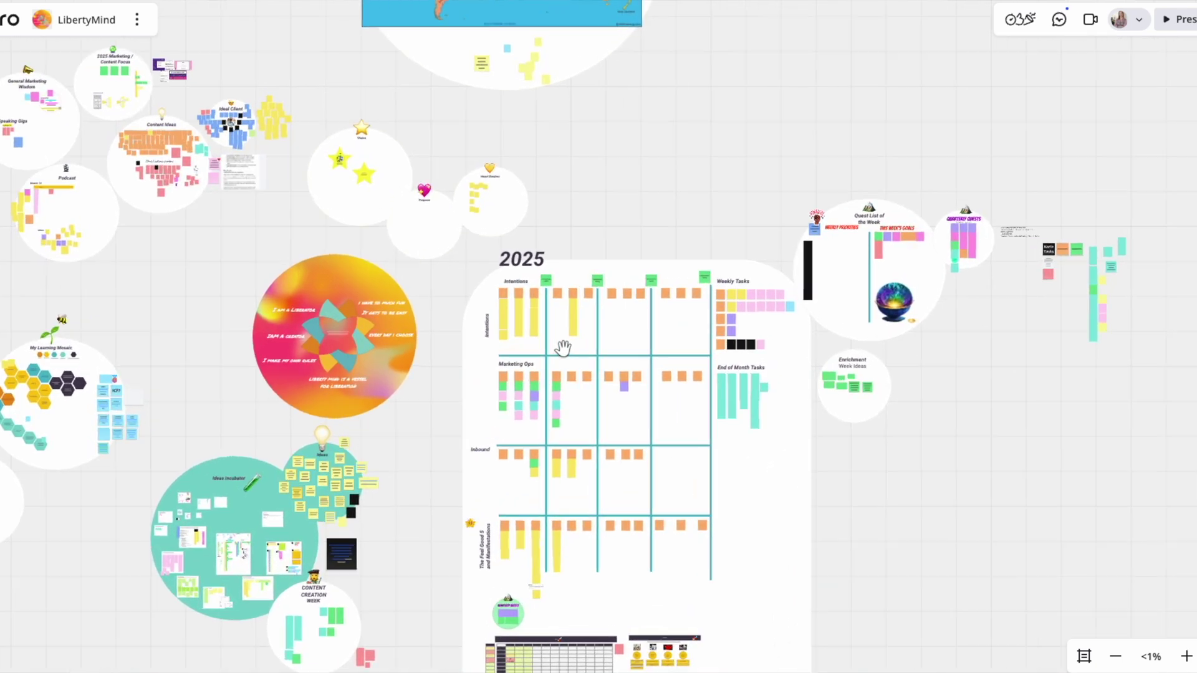
scroll(577, 295, down, 3)
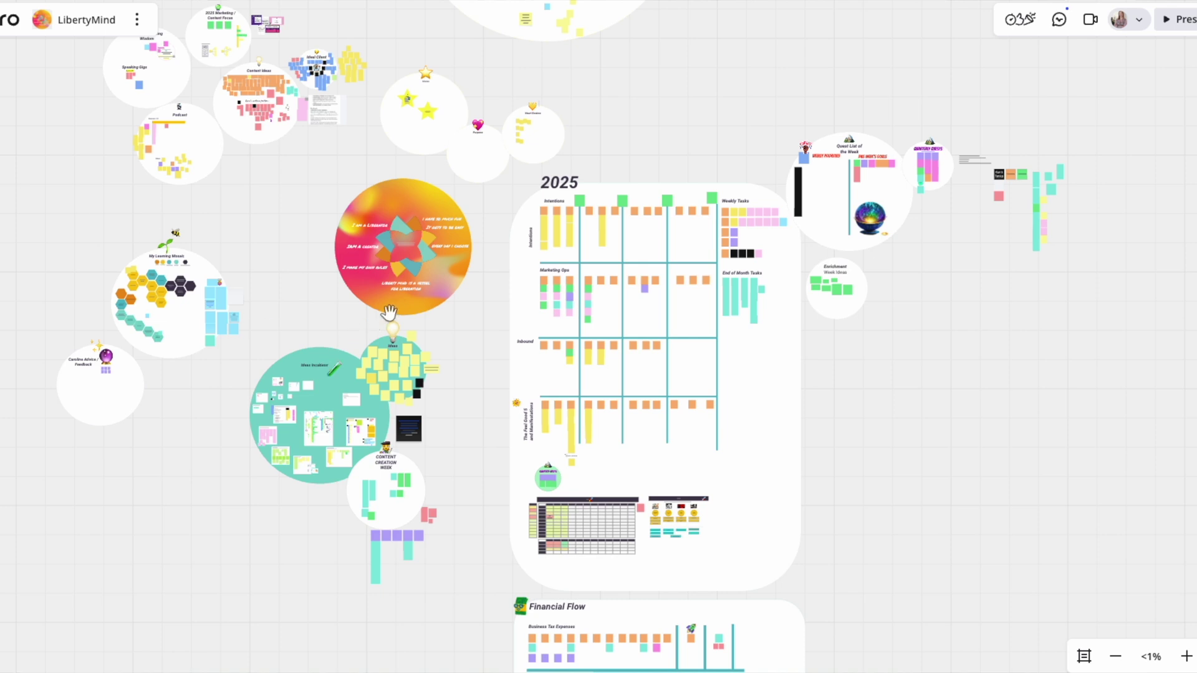
scroll(838, 357, down, 2)
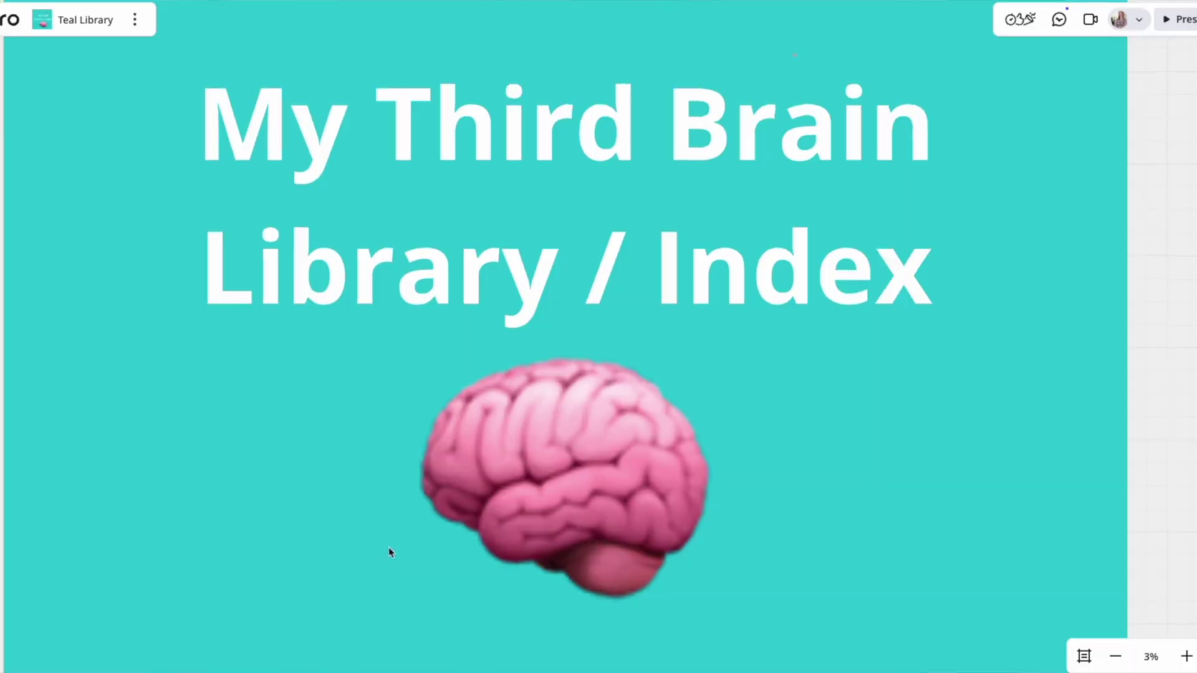
Zoom out from the My Third Brain Library / Index title over the Teal Library board, then back in
scroll(601, 295, down, 10)
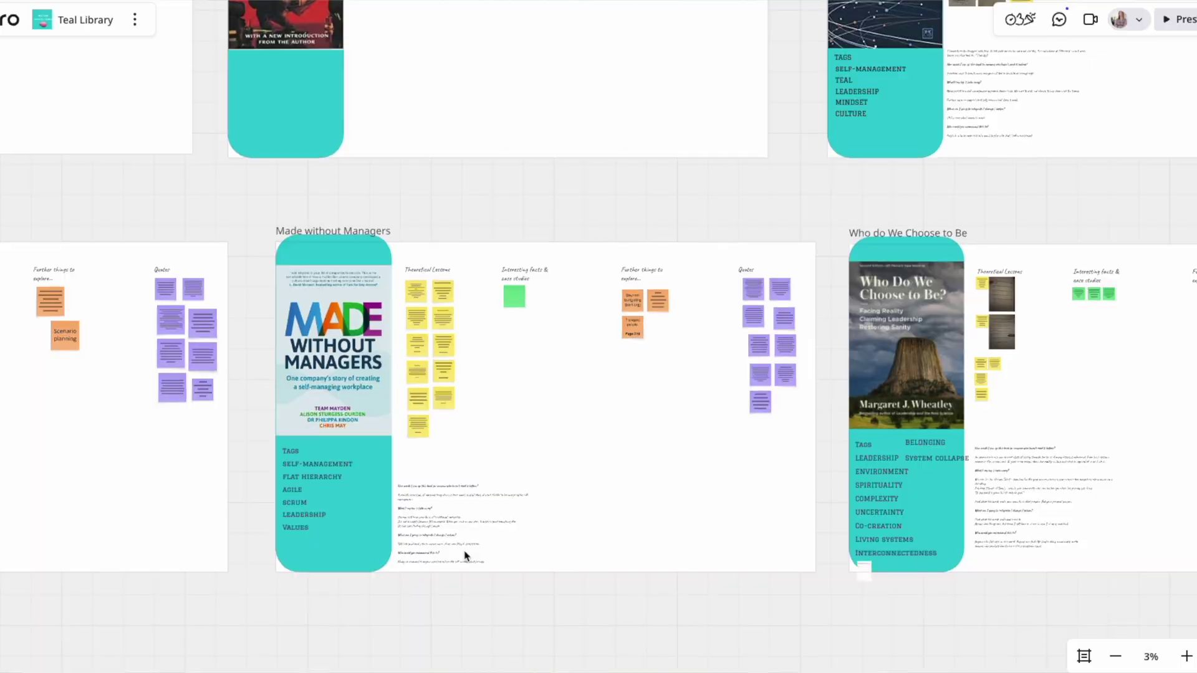
scroll(464, 555, up, 4)
drag(550, 406, 551, 463)
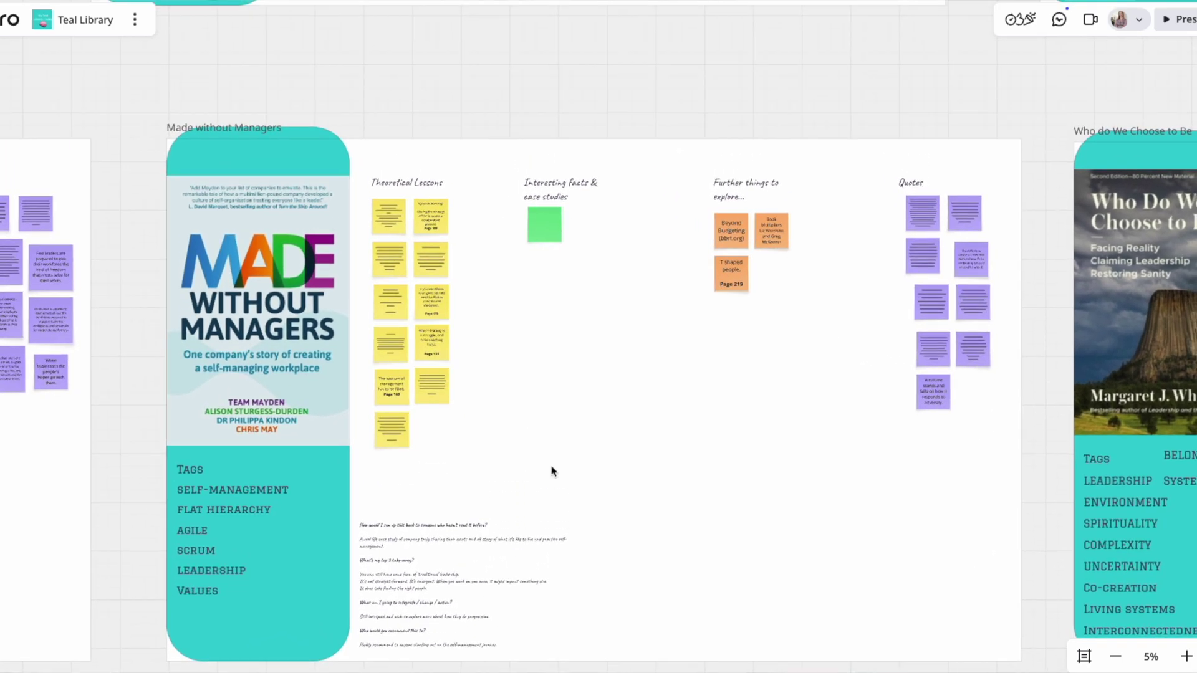
scroll(844, 436, right, 10)
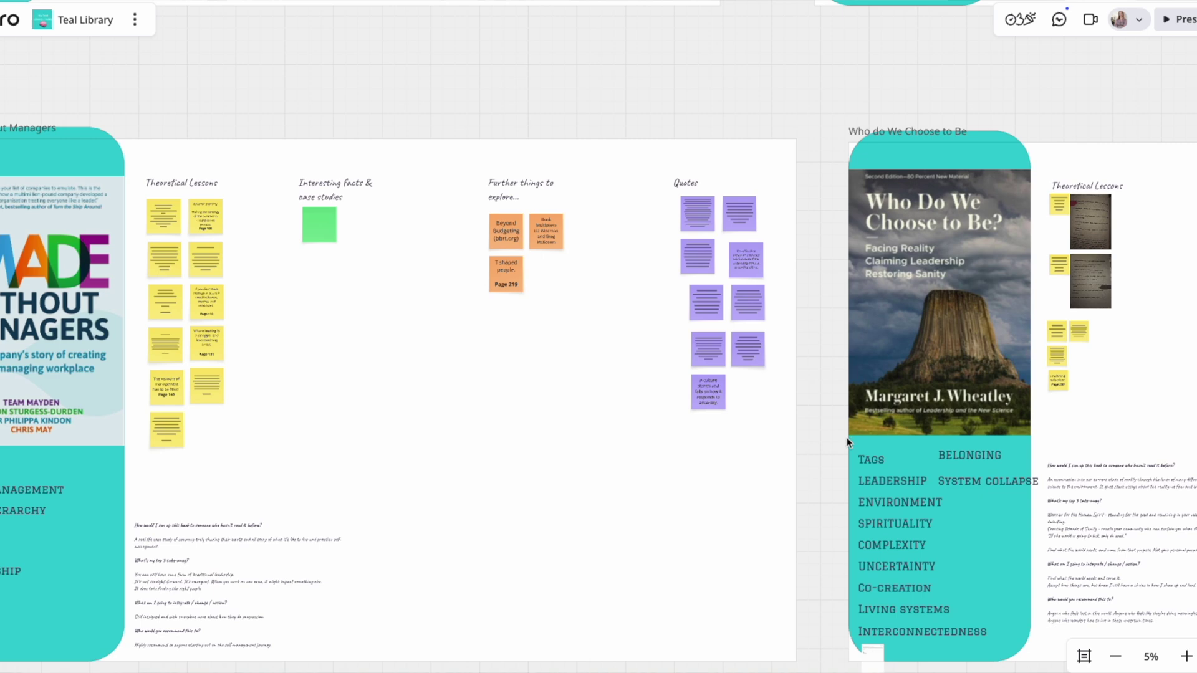
scroll(845, 427, right, 7)
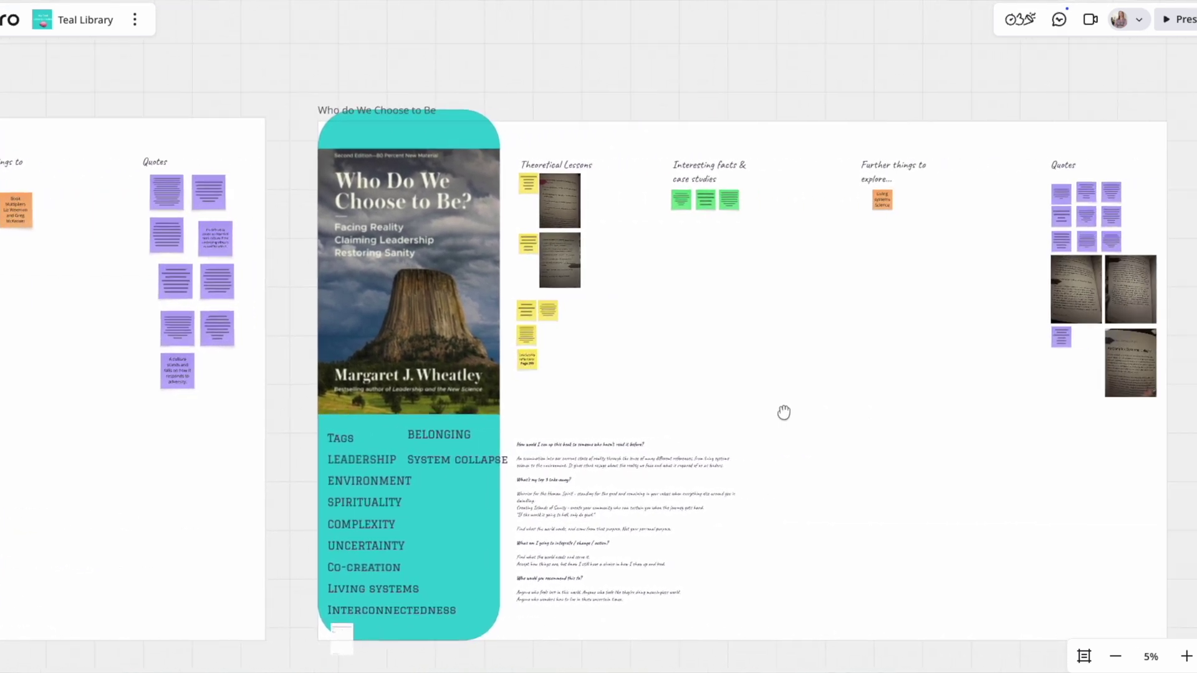
scroll(789, 441, down, 2)
scroll(373, 436, left, 13)
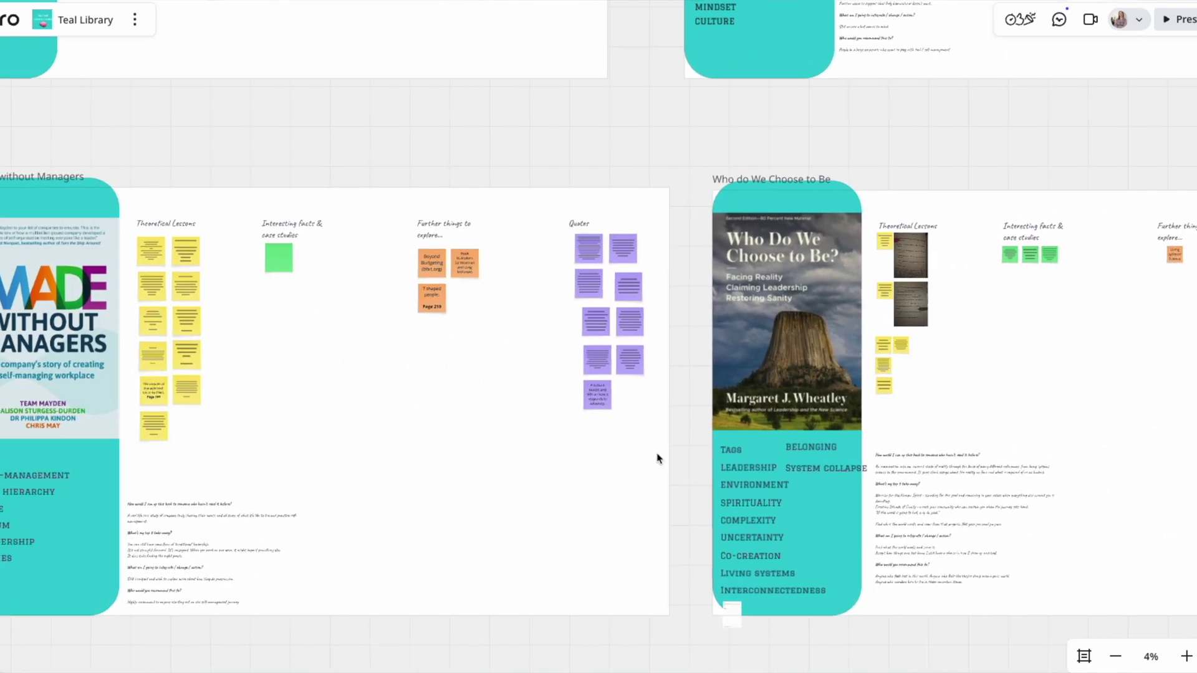
scroll(324, 479, left, 8)
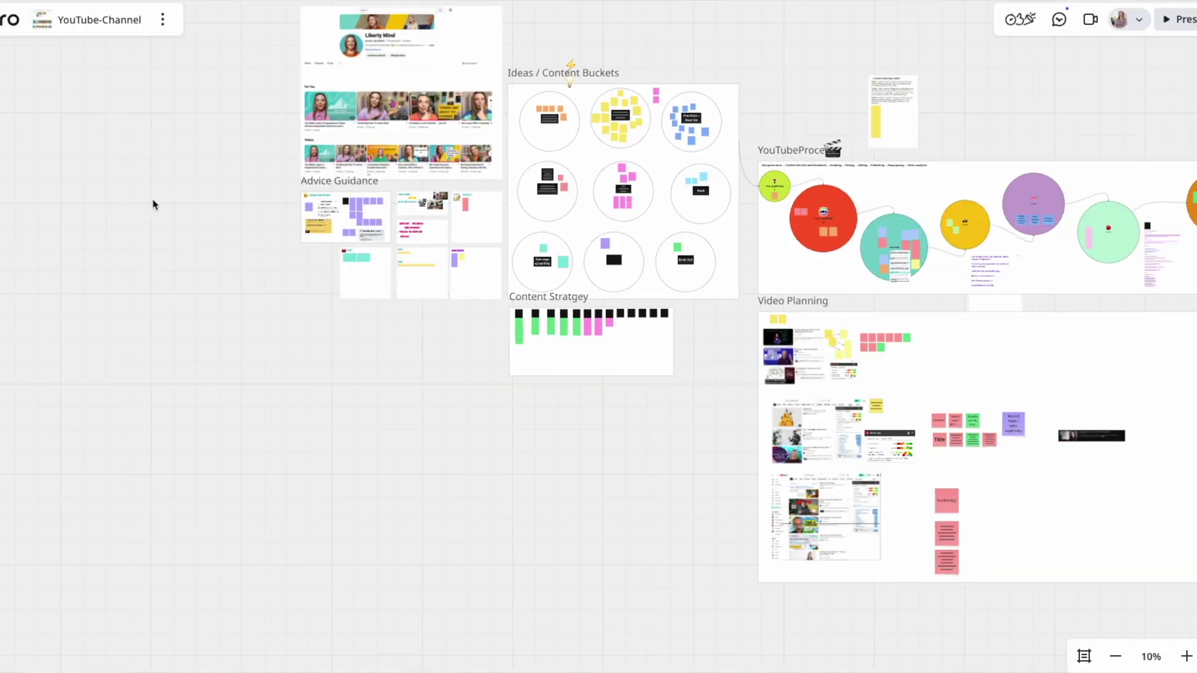
scroll(3, 299, right, 5)
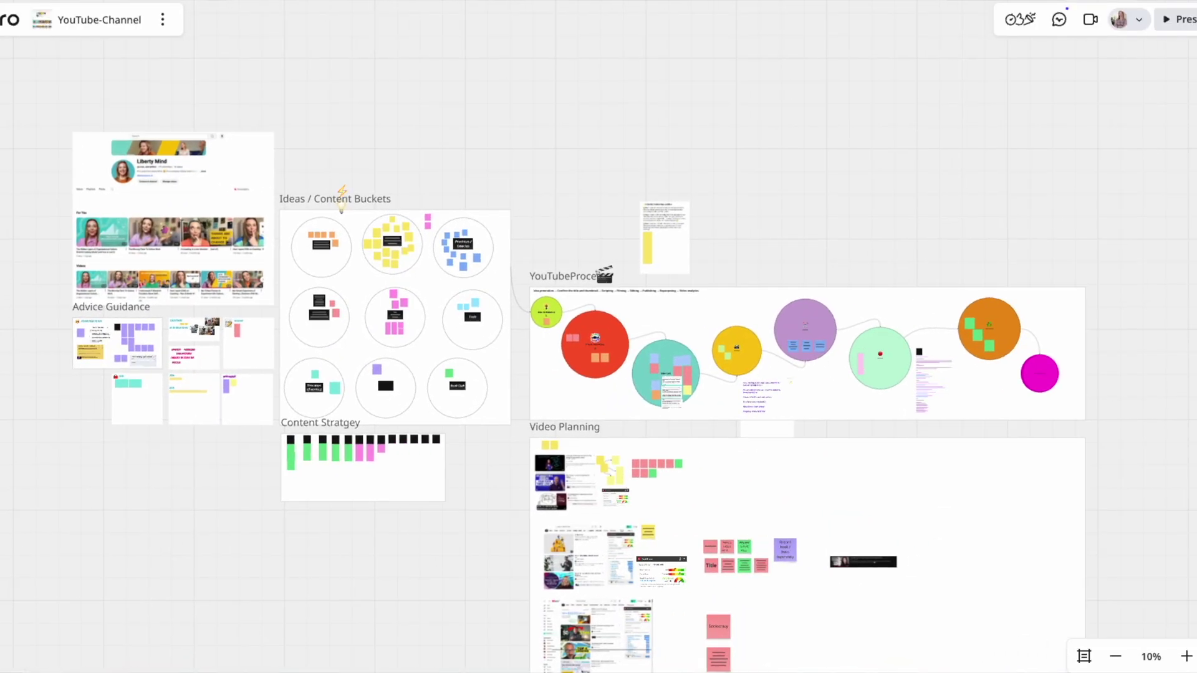
scroll(75, 280, left, 3)
scroll(77, 281, up, 2)
scroll(78, 281, up, 2)
scroll(129, 264, down, 3)
scroll(129, 265, right, 3)
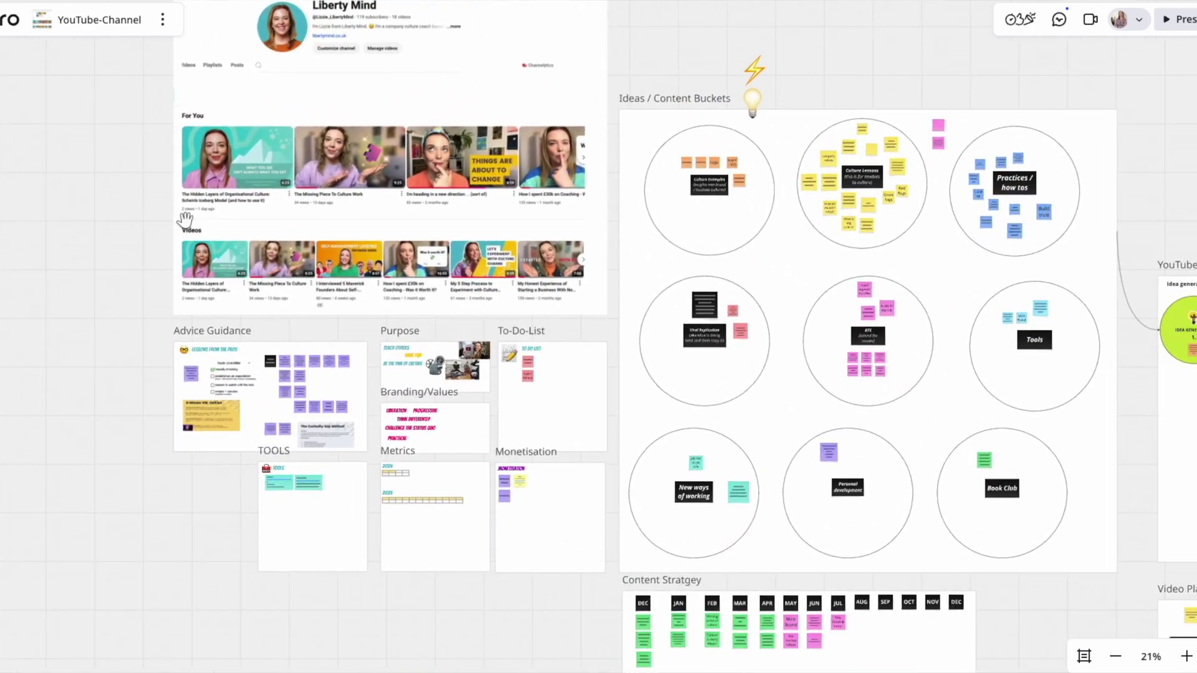
scroll(846, 401, right, 5)
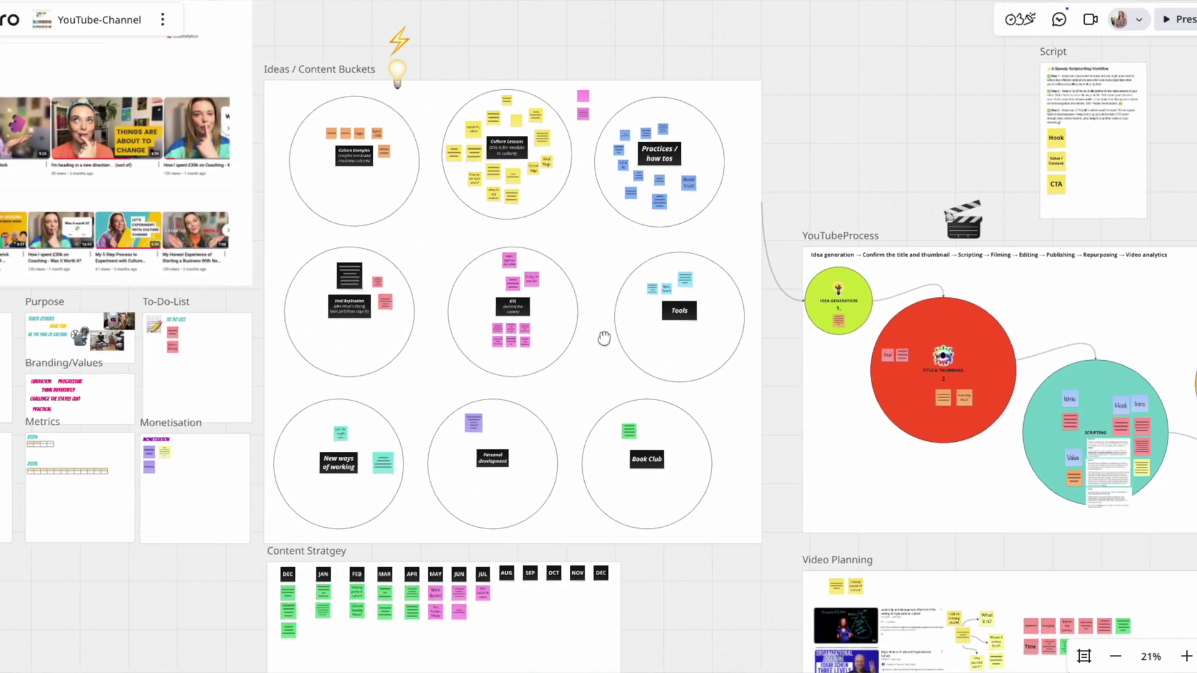
scroll(603, 337, up, 1)
scroll(603, 337, up, 2)
scroll(606, 411, up, 3)
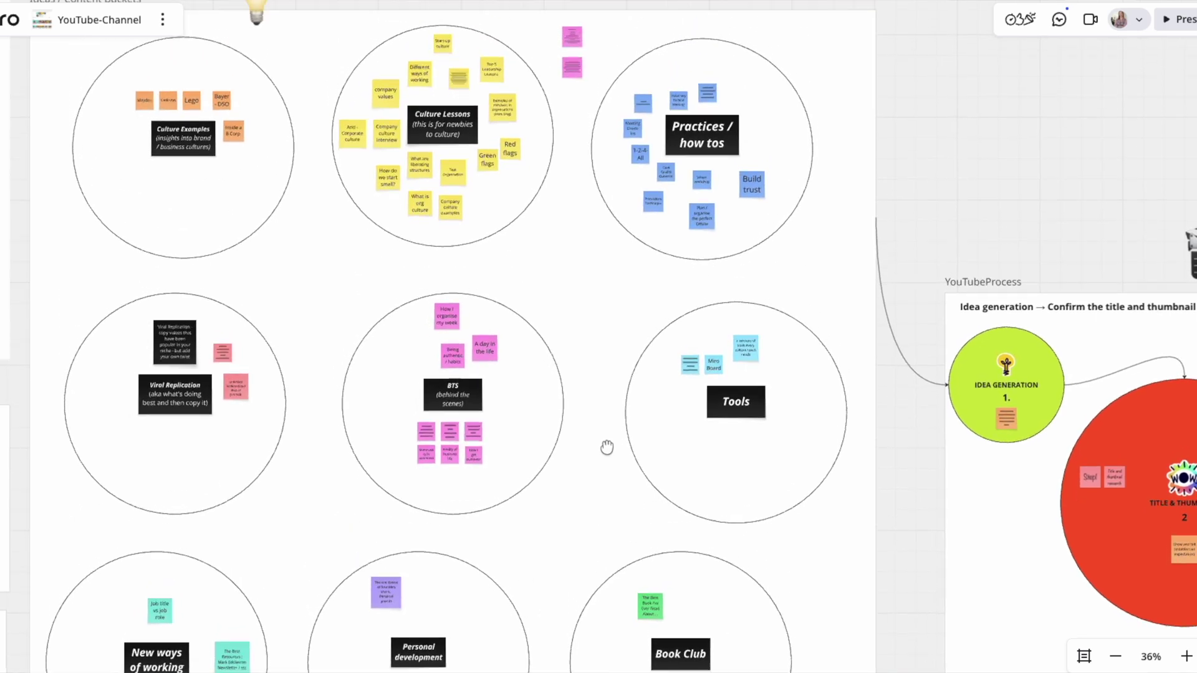
scroll(609, 489, down, 5)
scroll(510, 390, up, 4)
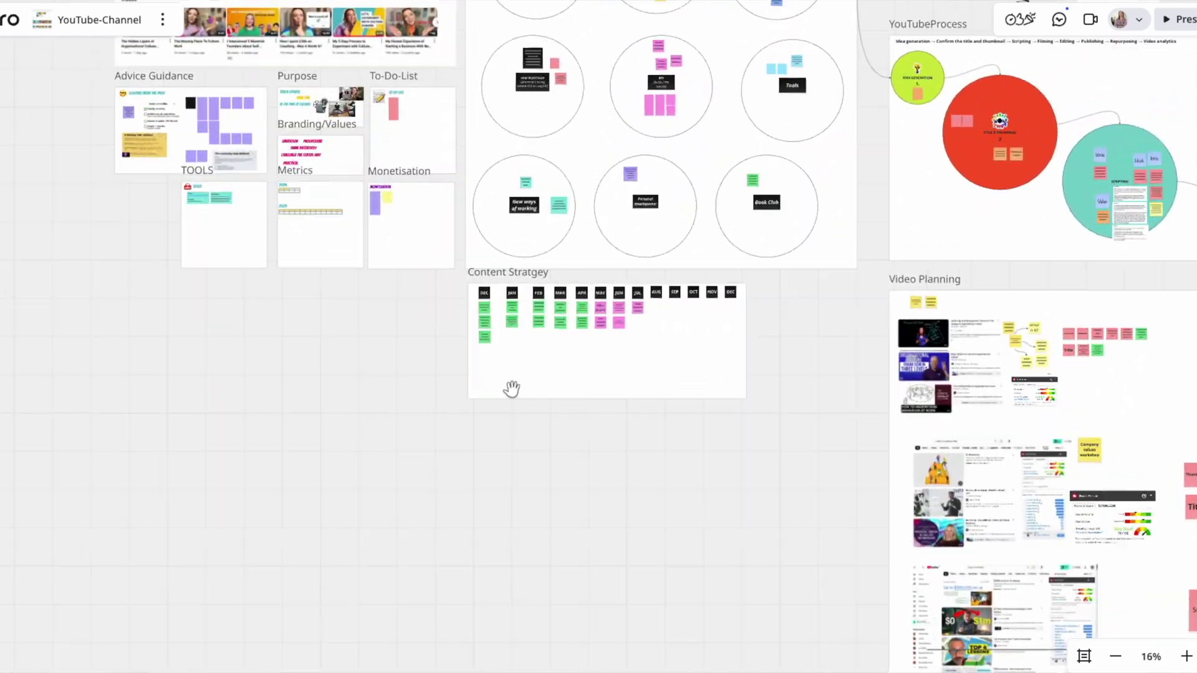
scroll(675, 385, up, 5)
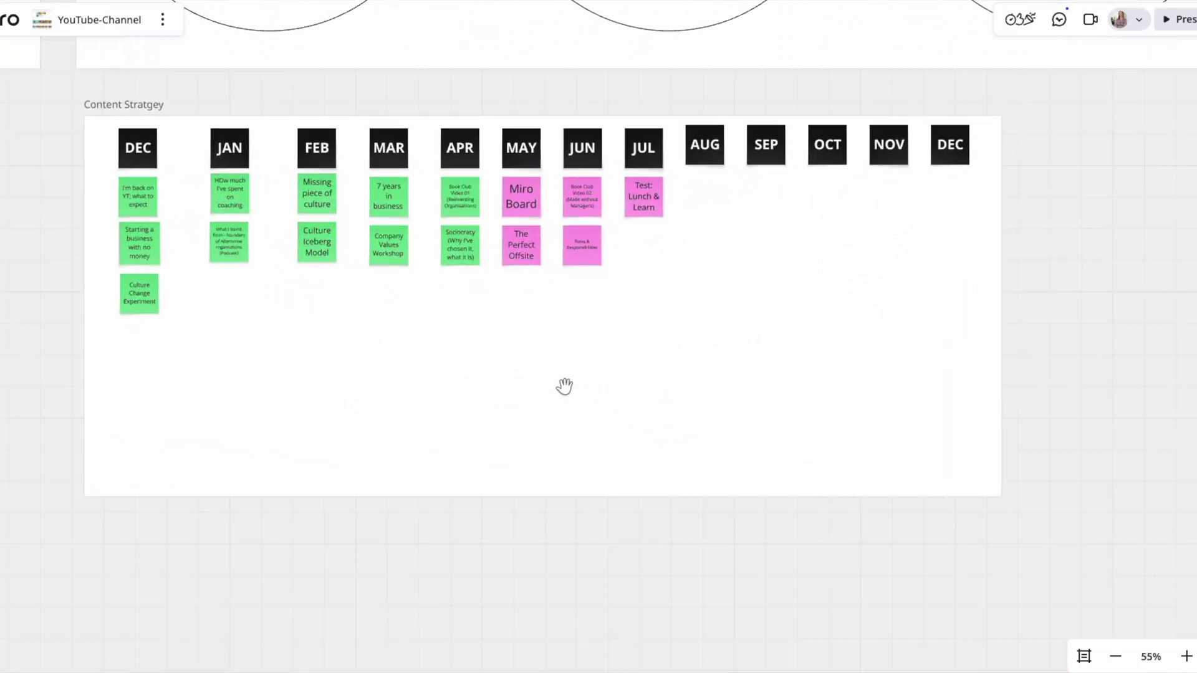
scroll(564, 385, up, 1)
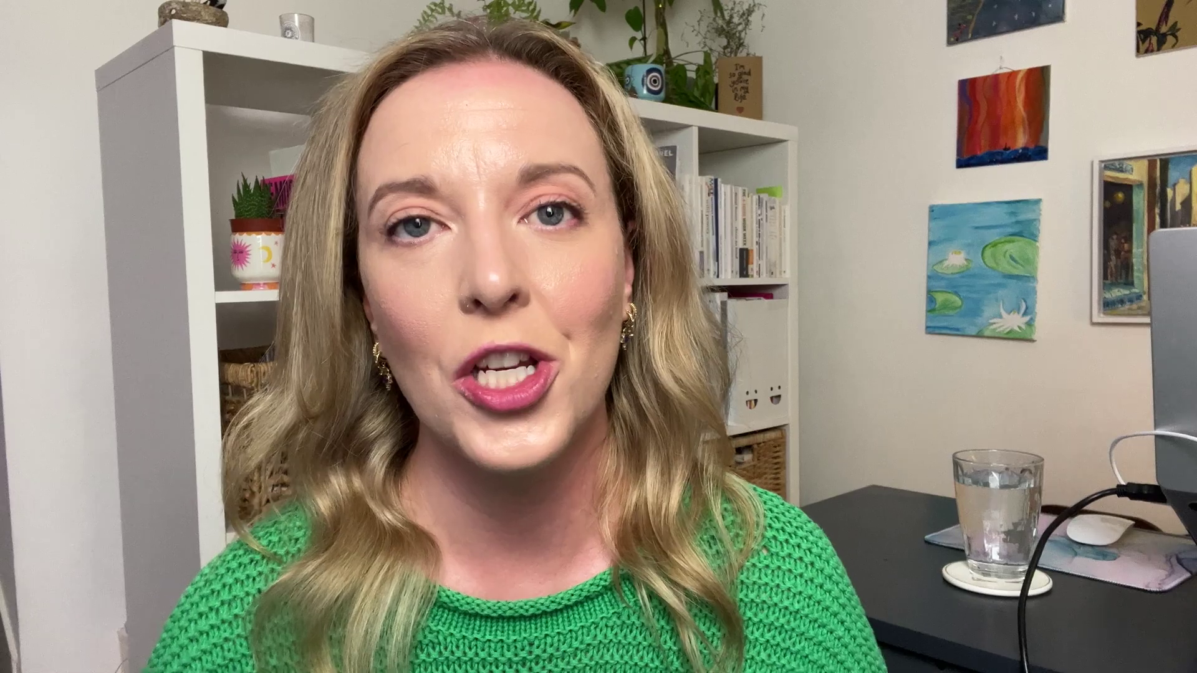